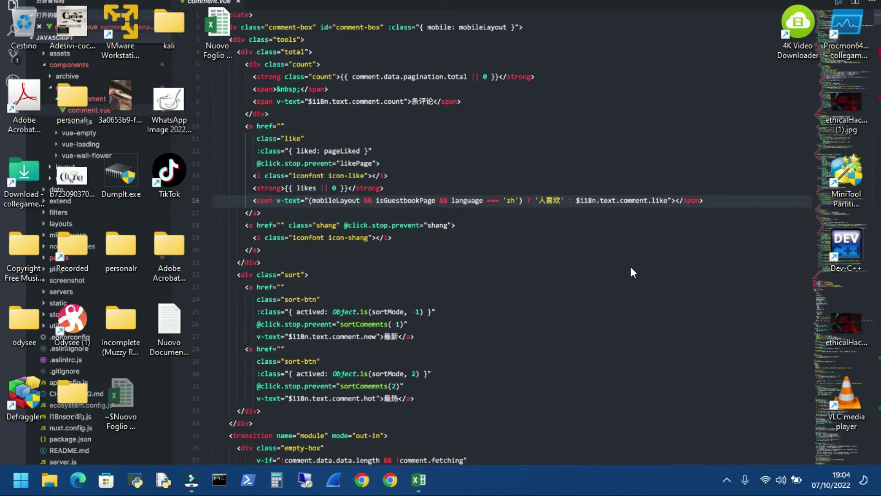
# Bring the 'Nuovo Foglio di lavoro di Microsoft Excel.xlsx' workbook to the front from the taskbar
pyautogui.moveTo(418, 480)
pyautogui.click(426, 481)
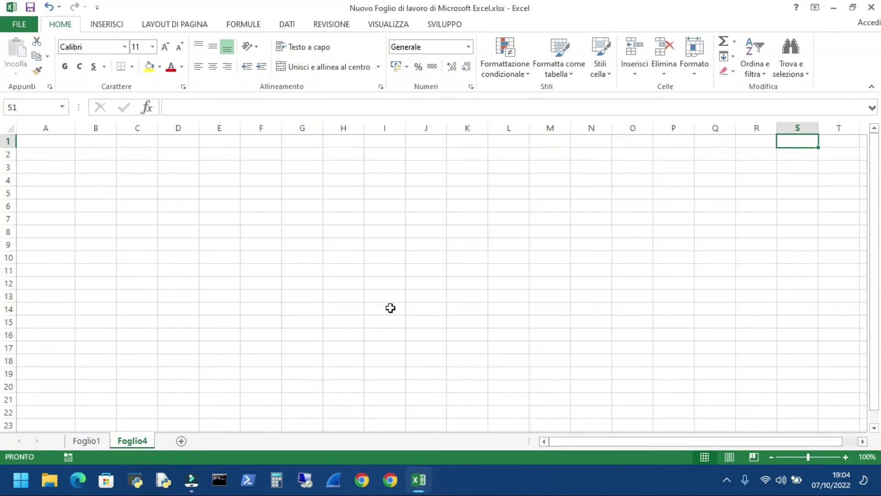
# Enter 12, 345, 2344, 789 and 345 down cells A1 to A5
pyautogui.click(33, 141)
pyautogui.write('12')
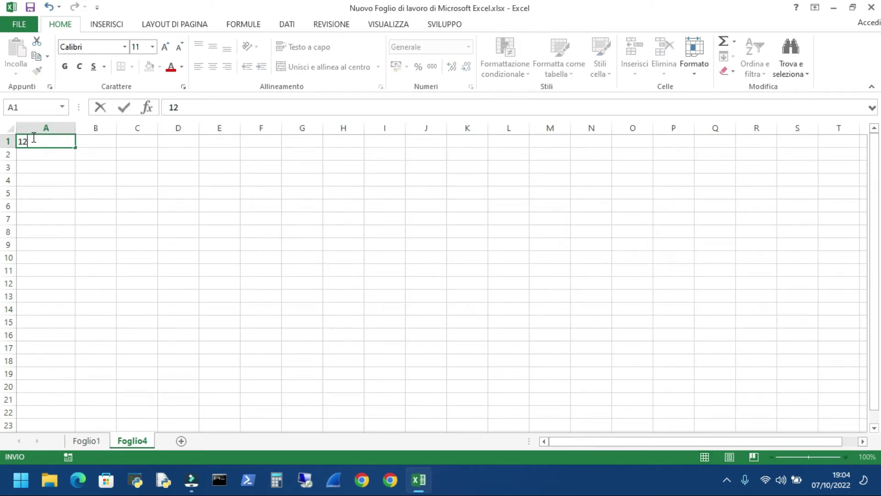
pyautogui.press('Return')
pyautogui.write('345')
pyautogui.press('Return')
pyautogui.write('2344')
pyautogui.press('Return')
pyautogui.write('78')
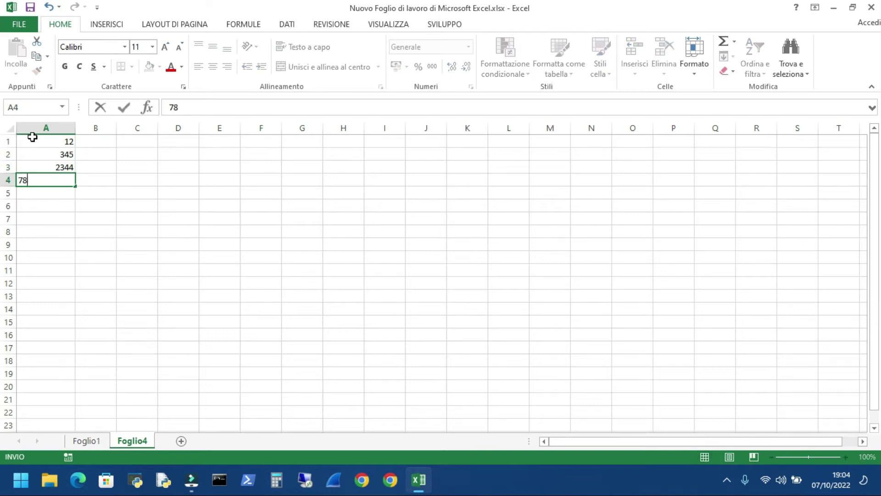
pyautogui.write('9')
pyautogui.press('Return')
pyautogui.write('345')
pyautogui.press('Return')
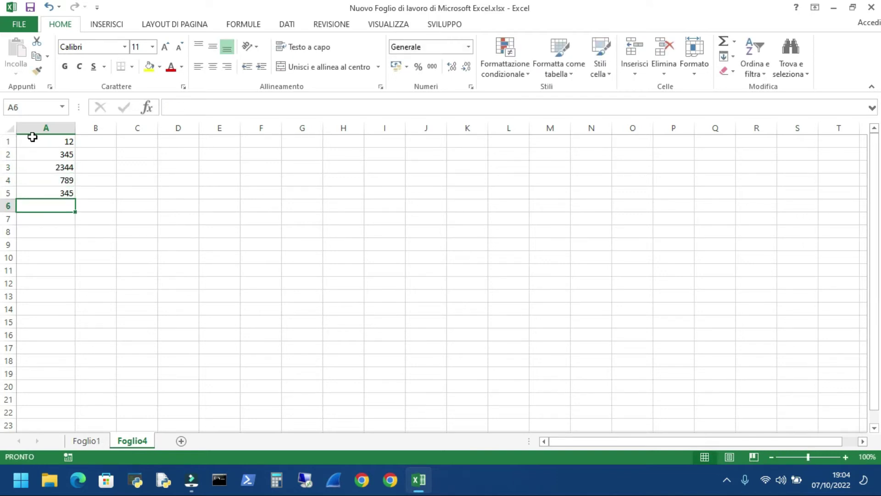
# Enter =MIN(A1:A5) in E1 so it returns 12
pyautogui.click(219, 140)
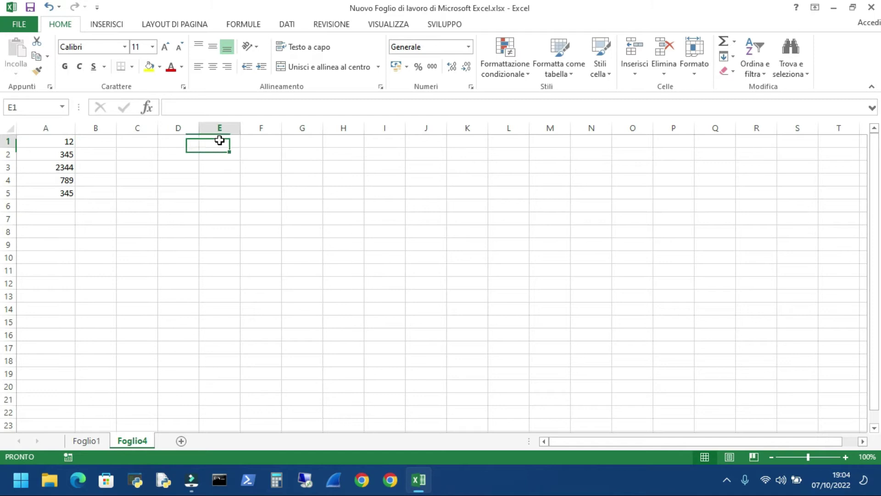
pyautogui.click(180, 105)
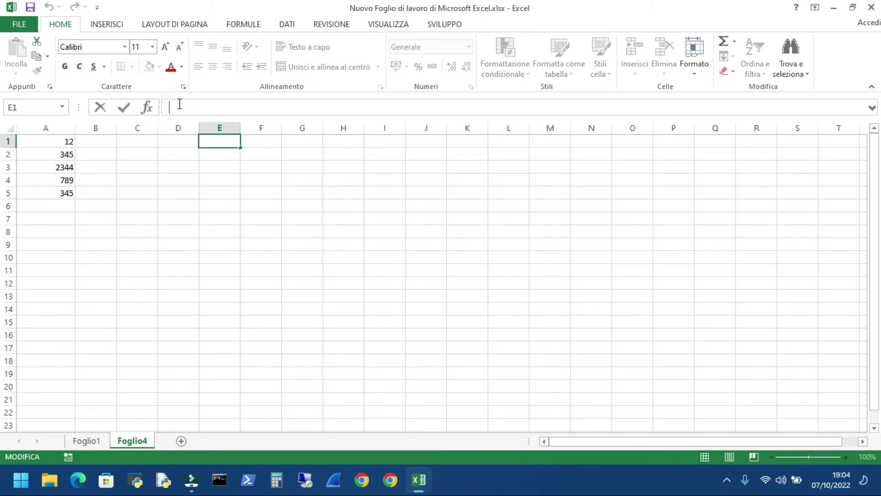
pyautogui.write('=')
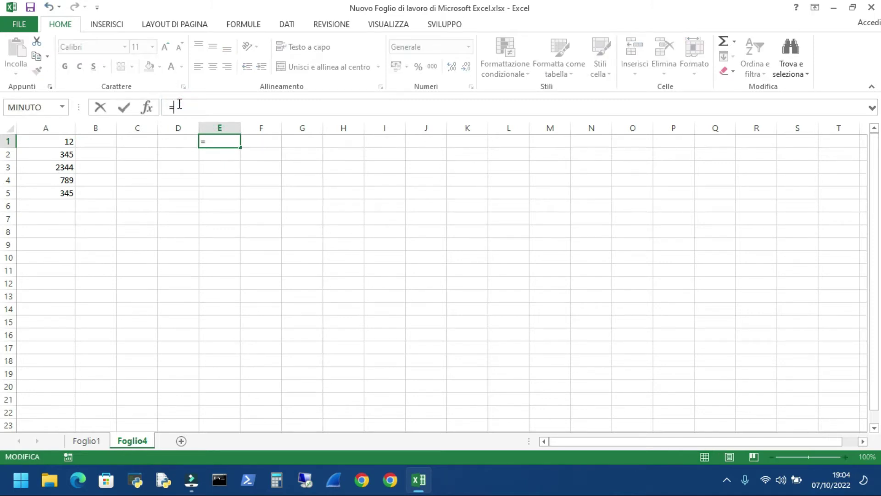
pyautogui.write('min')
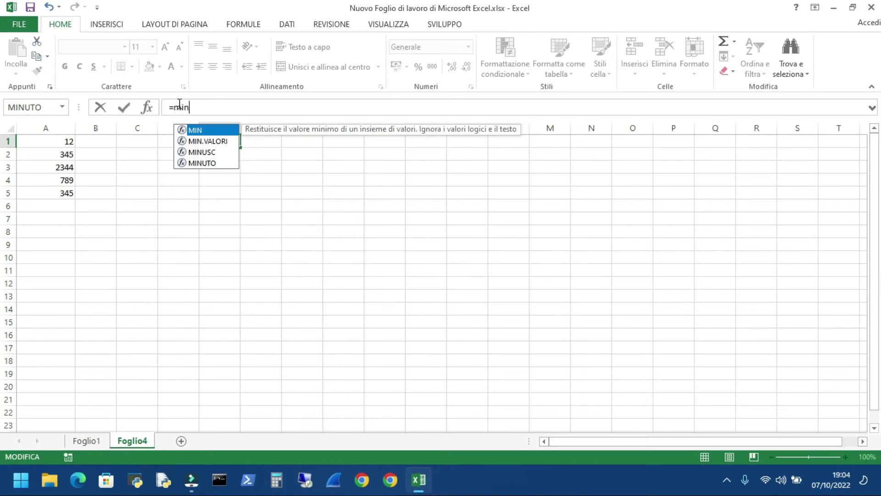
pyautogui.doubleClick(199, 131)
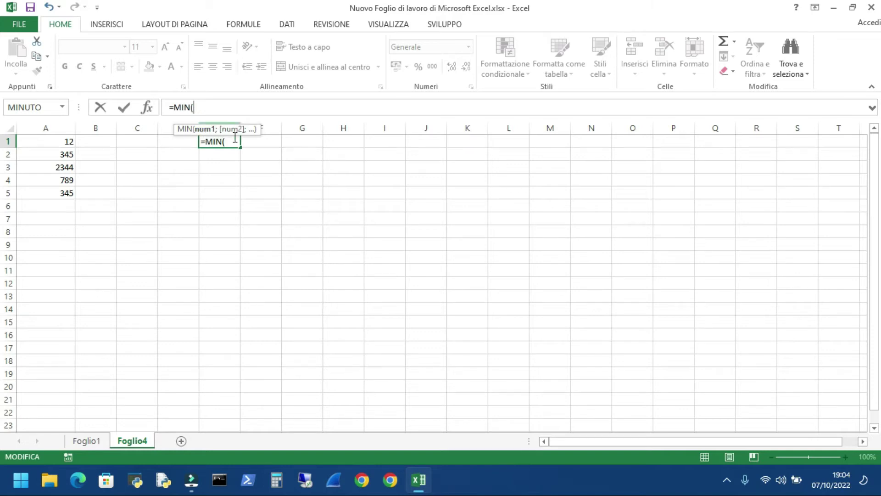
pyautogui.click(58, 141)
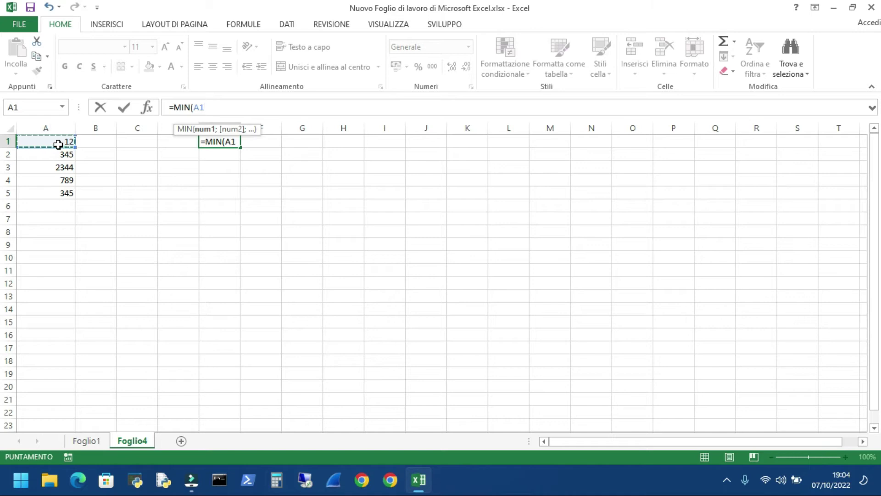
pyautogui.moveTo(58, 144); pyautogui.dragTo(56, 191)
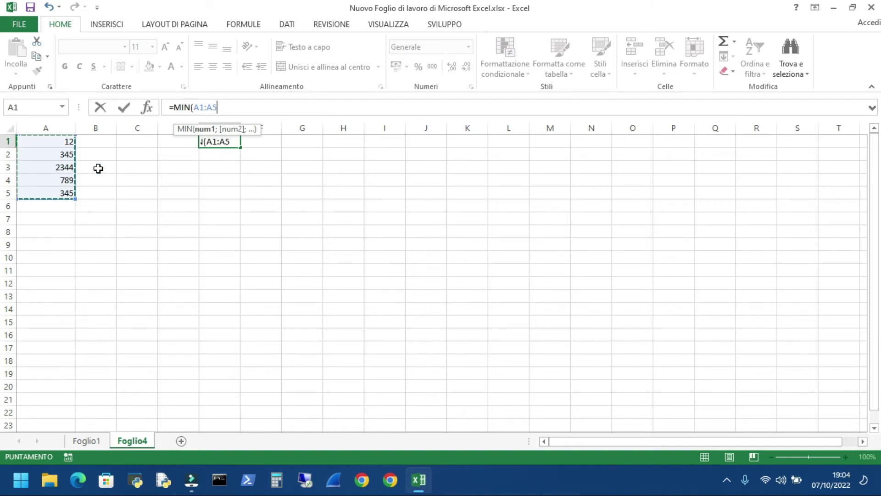
pyautogui.click(226, 107)
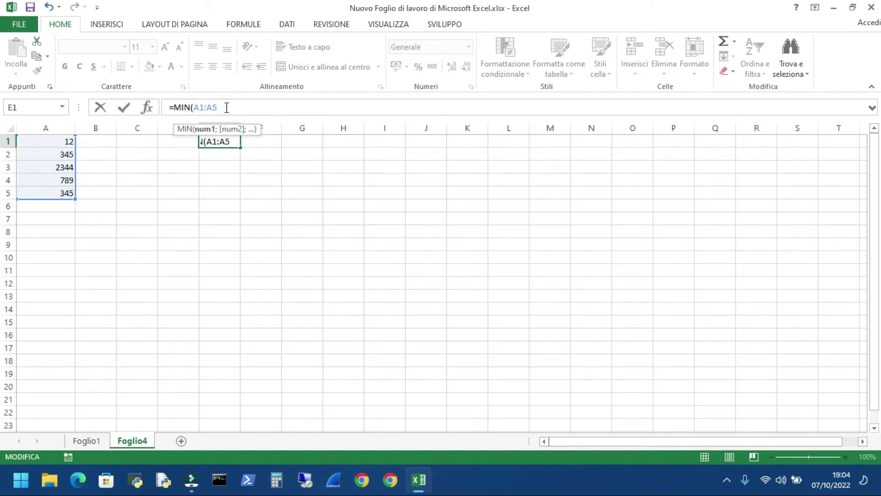
pyautogui.write(')')
pyautogui.press('Return')
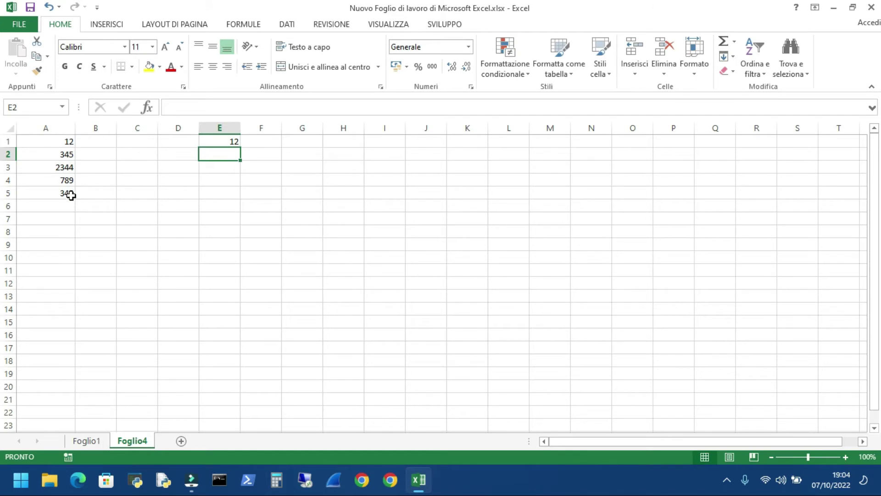
# Enter =MAX(A1:A5) in E2 so it returns 2344
pyautogui.click(214, 154)
pyautogui.click(170, 106)
pyautogui.write('=')
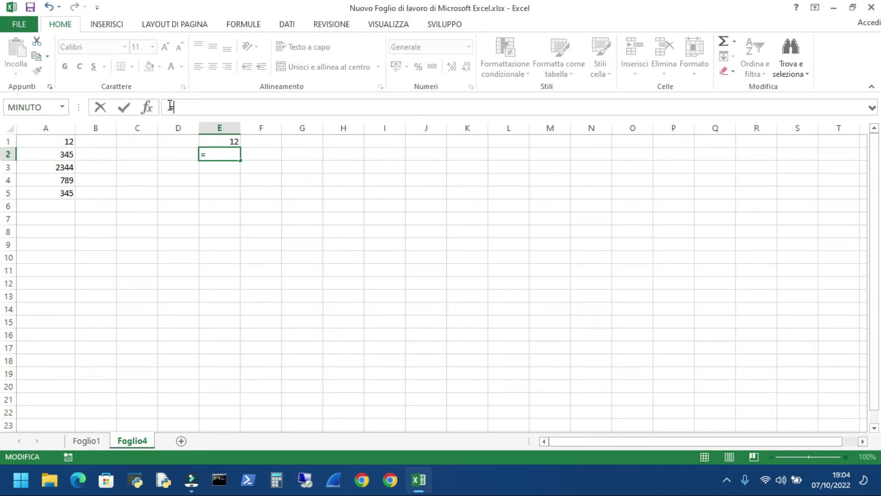
pyautogui.write('max')
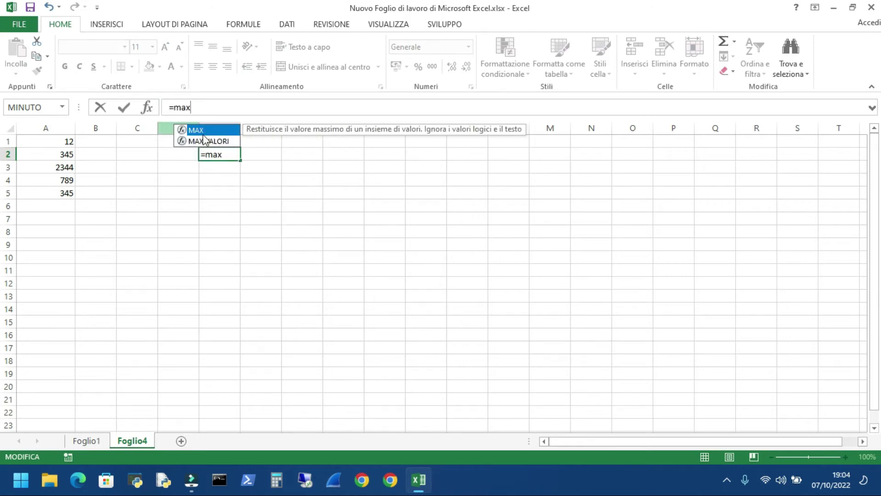
pyautogui.doubleClick(202, 130)
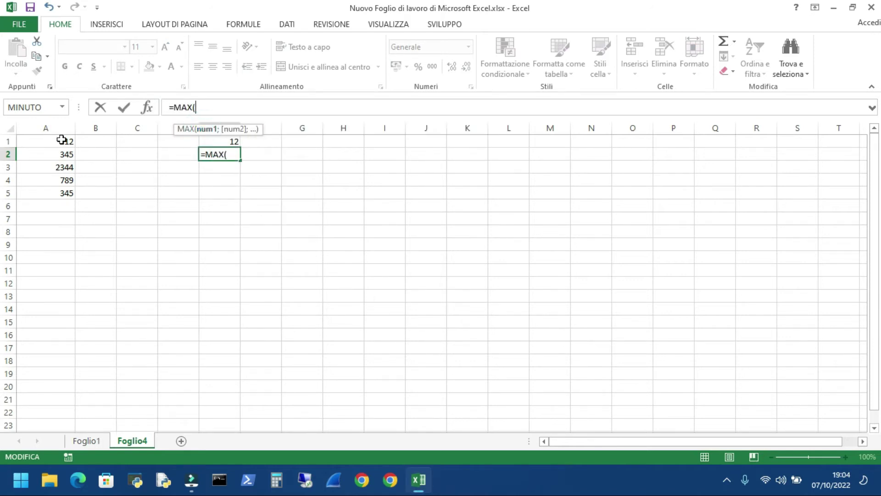
pyautogui.moveTo(61, 140); pyautogui.dragTo(65, 192)
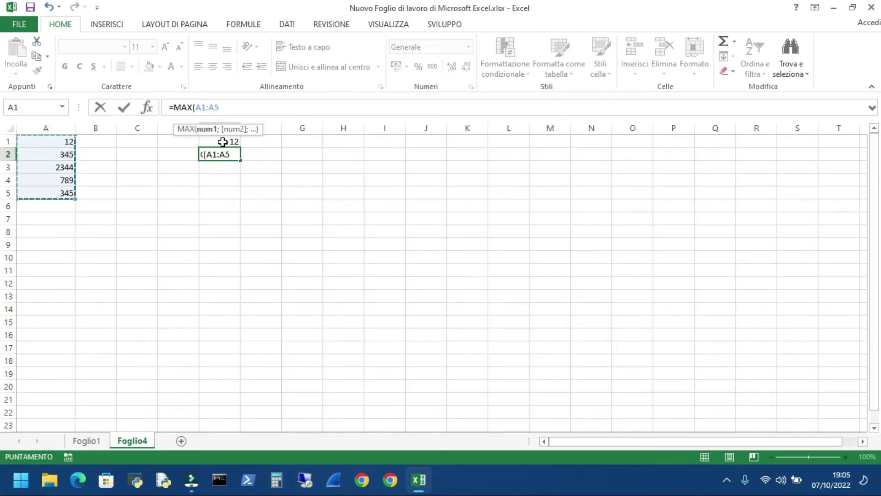
pyautogui.click(228, 104)
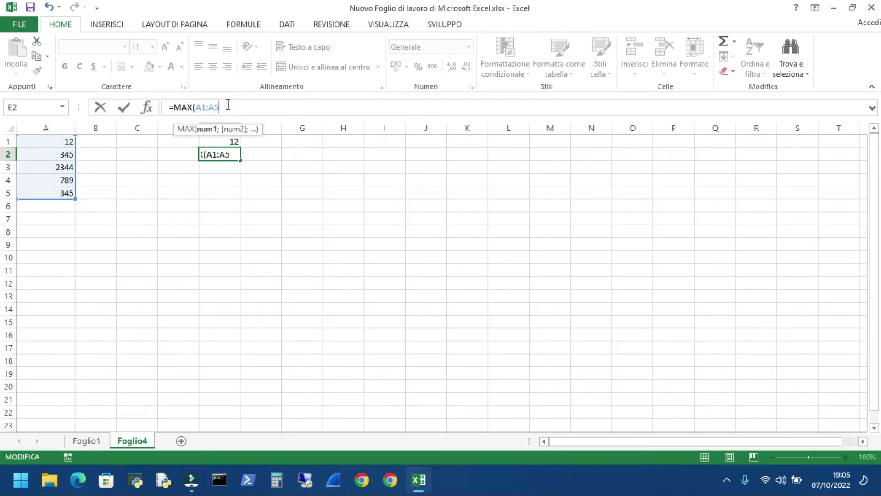
pyautogui.write(')')
pyautogui.press('Return')
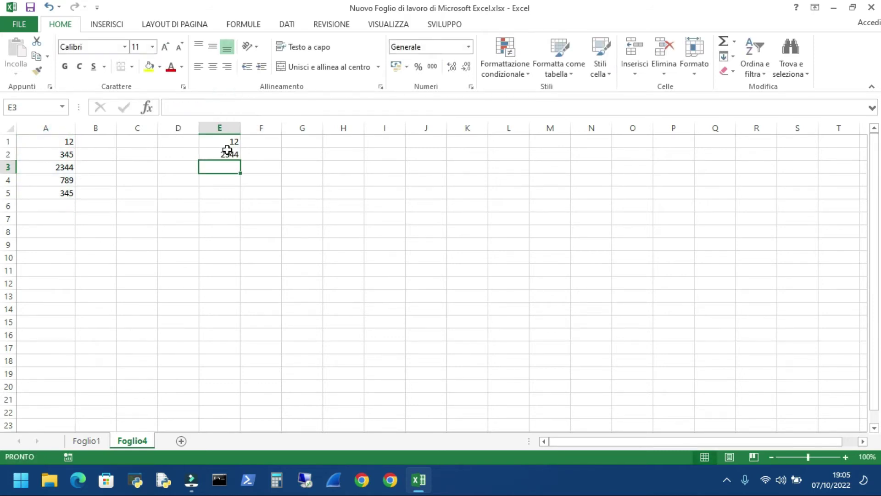
pyautogui.click(230, 142)
# Revise E1's MIN formula to add A2 as a second argument
pyautogui.click(228, 106)
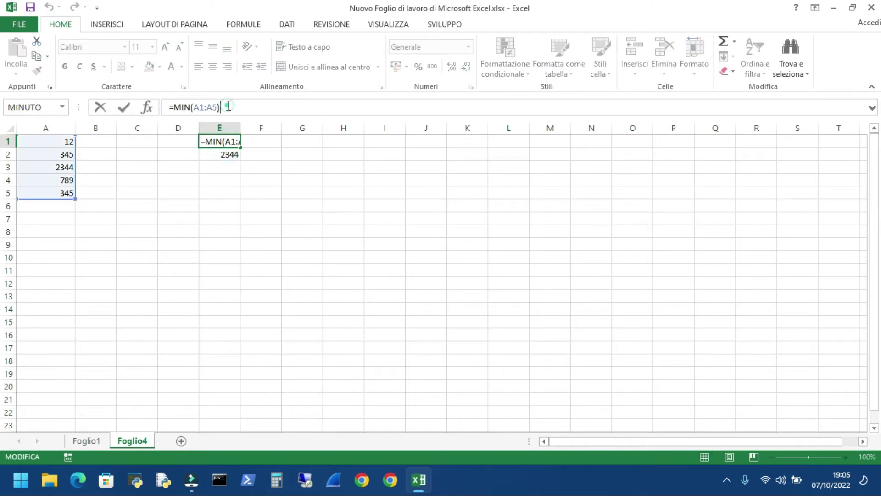
pyautogui.press('BackSpace')
pyautogui.press('BackSpace')
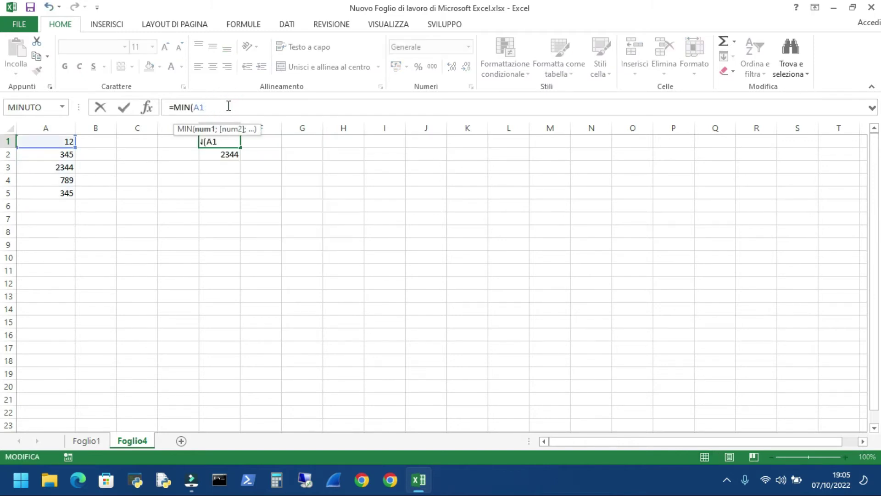
pyautogui.write(';')
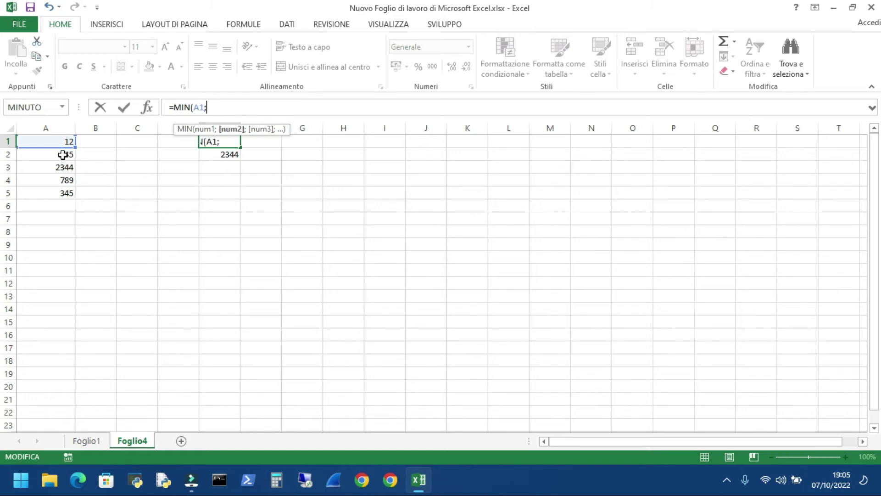
pyautogui.click(61, 155)
pyautogui.click(224, 107)
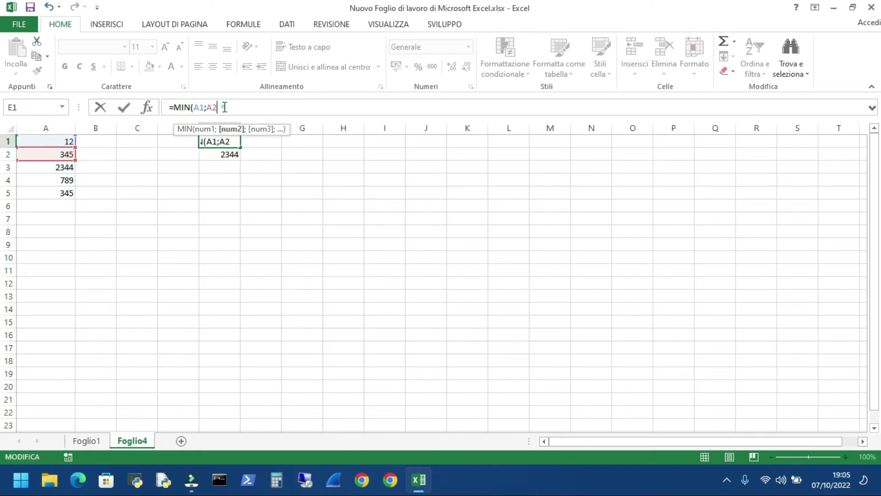
pyautogui.press('Return')
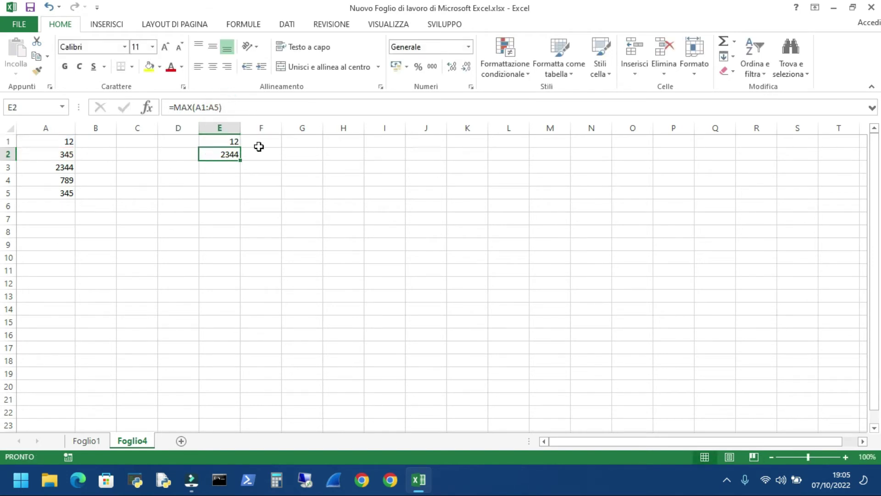
# Clear E2's MAX formula and change E1's function from MIN to MAX
pyautogui.tripleClick(233, 107)
pyautogui.press('BackSpace')
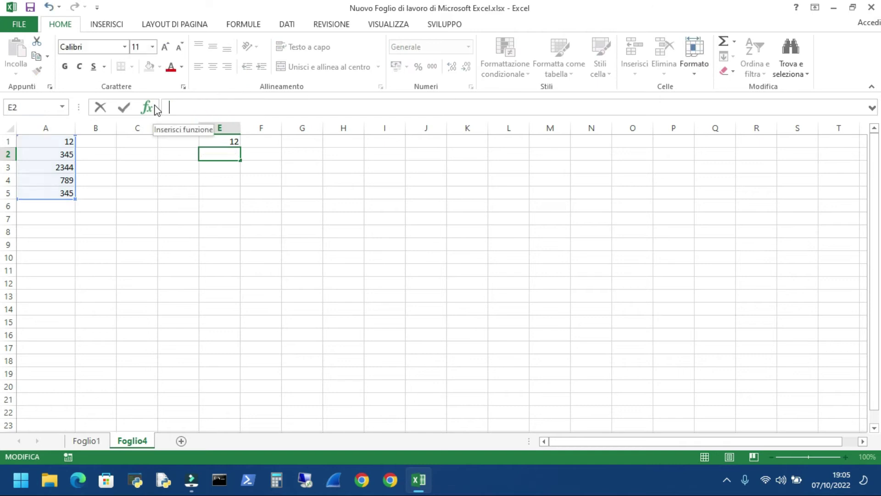
pyautogui.click(226, 141)
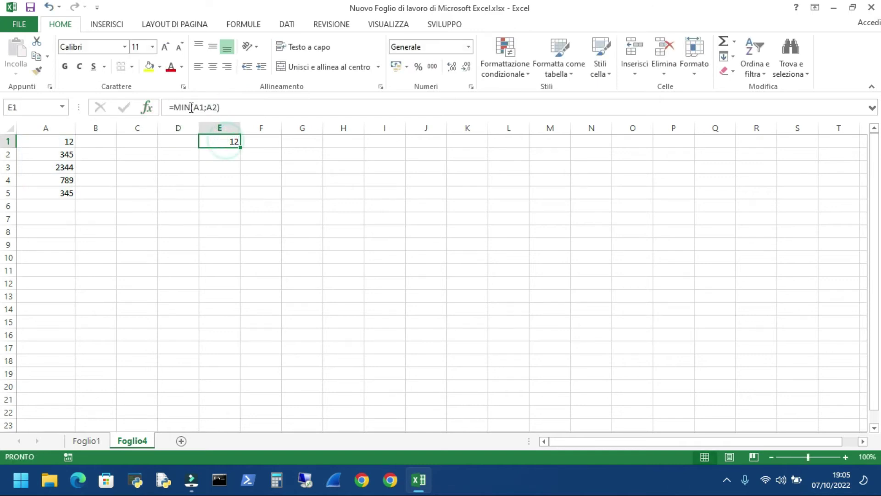
pyautogui.click(189, 107)
pyautogui.press('BackSpace')
pyautogui.press('BackSpace')
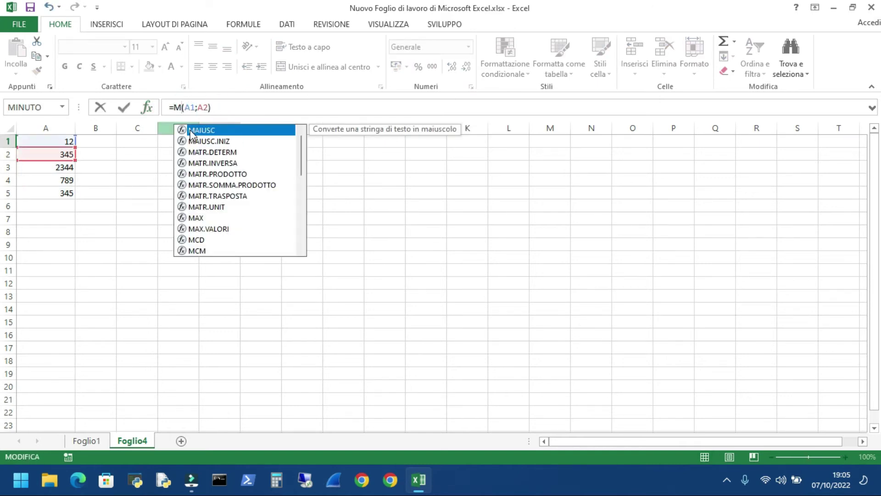
pyautogui.write('AX')
pyautogui.press('Return')
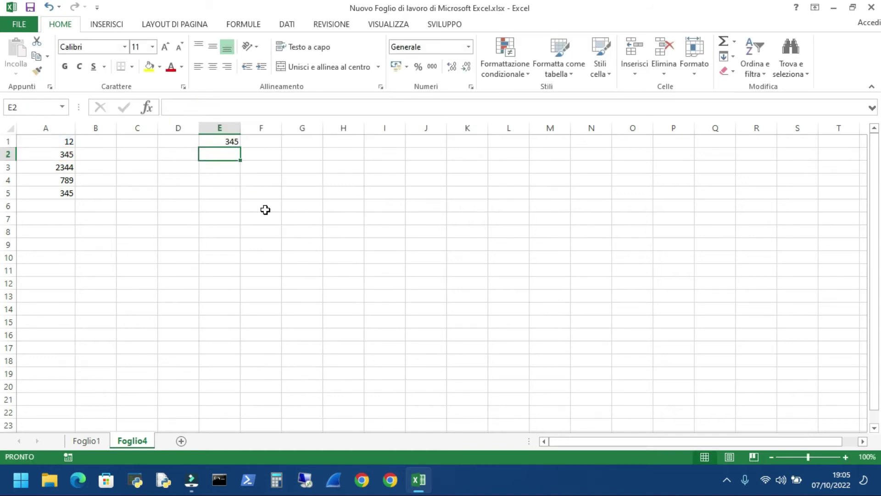
# Start rewriting E1's MAX formula with B1, then discard it, leaving E1 empty
pyautogui.click(228, 139)
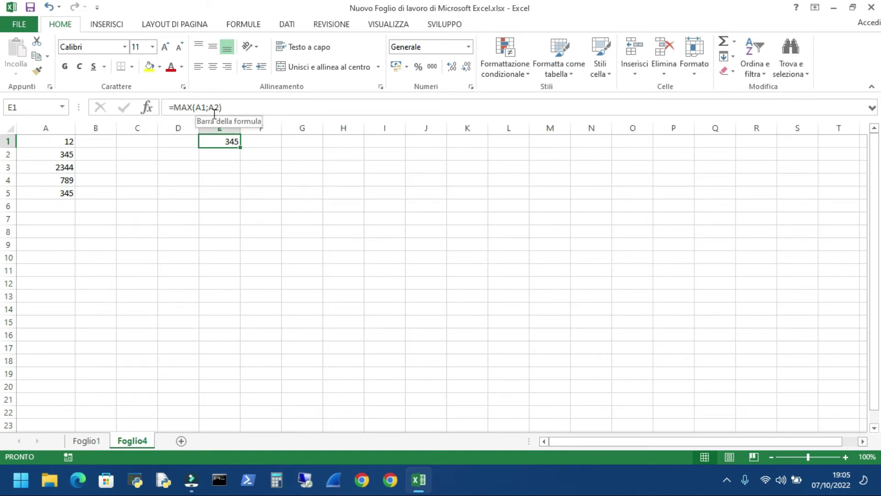
pyautogui.click(230, 107)
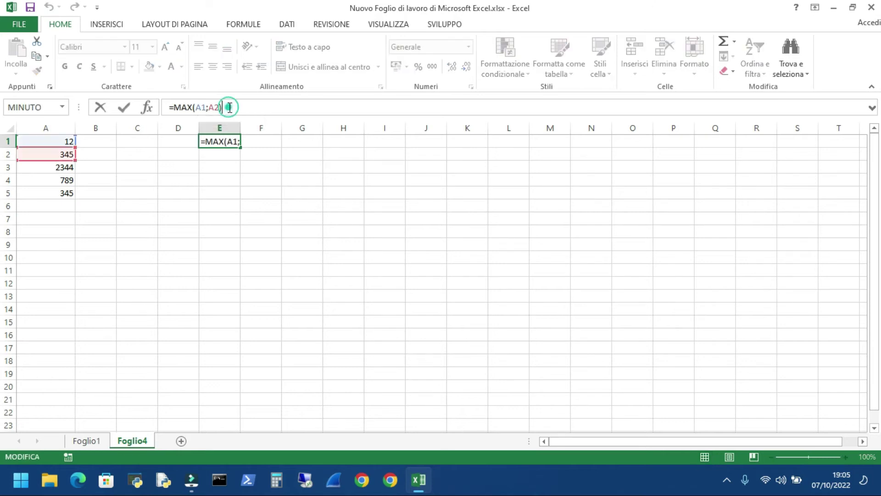
pyautogui.press('BackSpace')
pyautogui.press('BackSpace')
pyautogui.press('BackSpace')
pyautogui.press('BackSpace')
pyautogui.press('BackSpace')
pyautogui.press('BackSpace')
pyautogui.press('BackSpace')
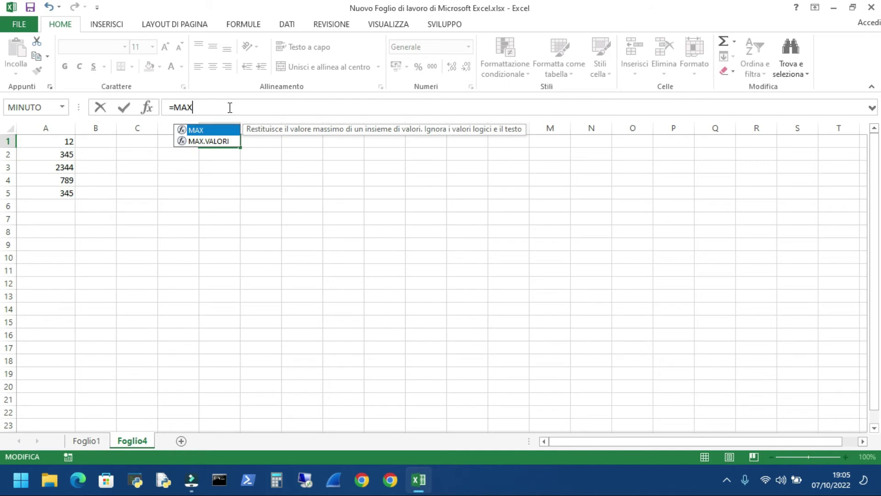
pyautogui.write('(')
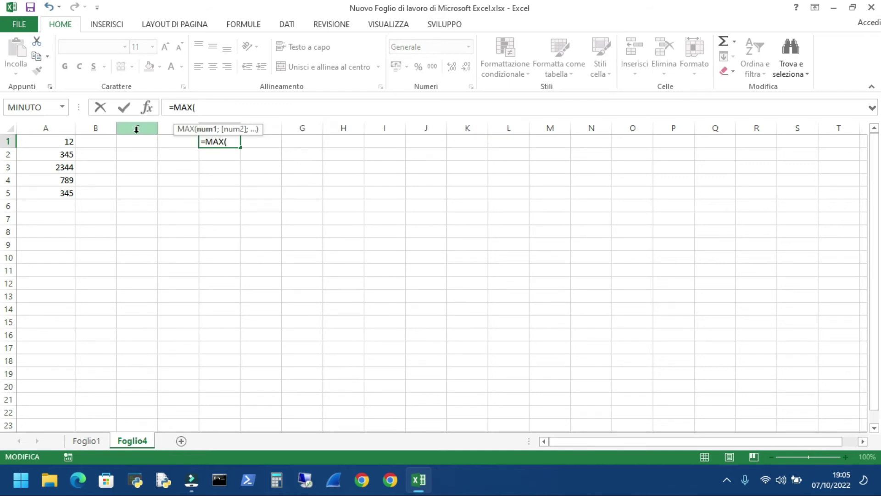
pyautogui.click(95, 142)
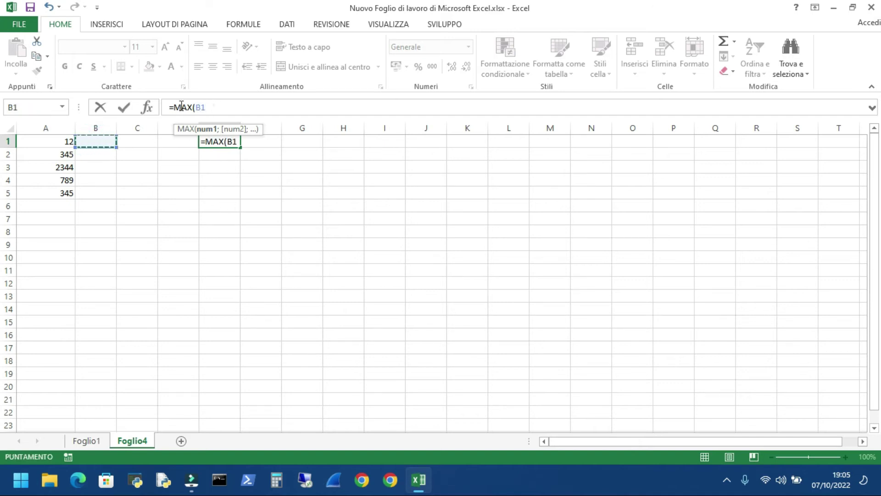
pyautogui.moveTo(213, 106); pyautogui.dragTo(138, 110)
pyautogui.press('Delete')
pyautogui.press('Escape')
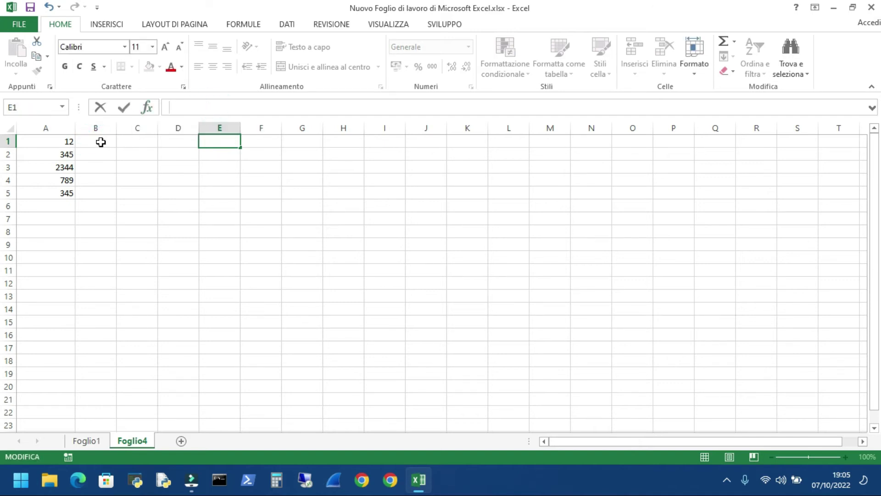
# Enter 12345, 555, 555, 555 and 55 into B1:B5
pyautogui.click(101, 141)
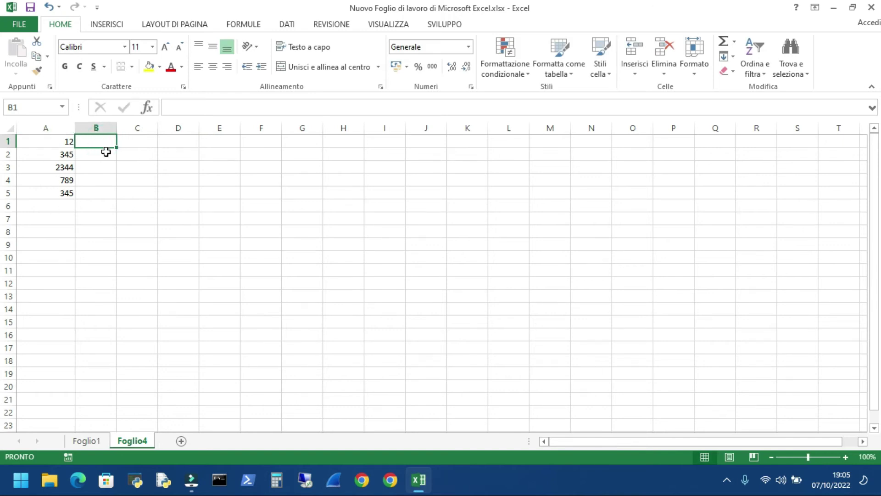
pyautogui.write('12345')
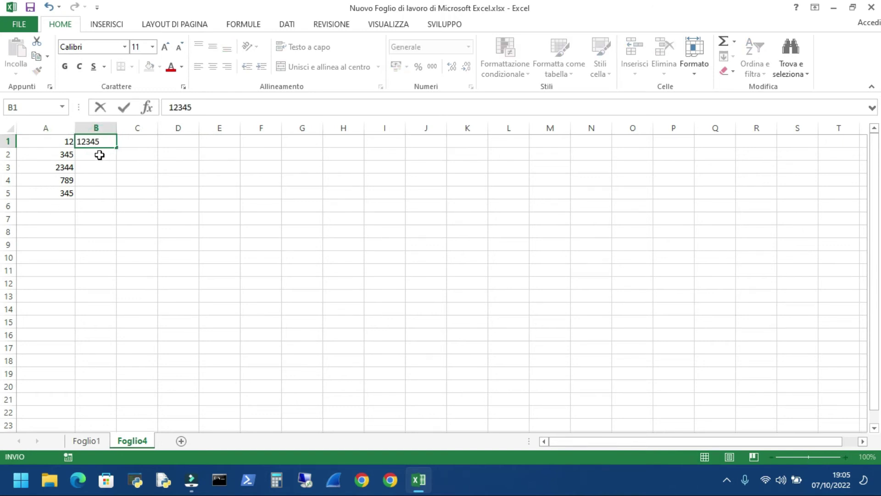
pyautogui.click(99, 155)
pyautogui.write('555')
pyautogui.click(92, 167)
pyautogui.write('555')
pyautogui.click(97, 180)
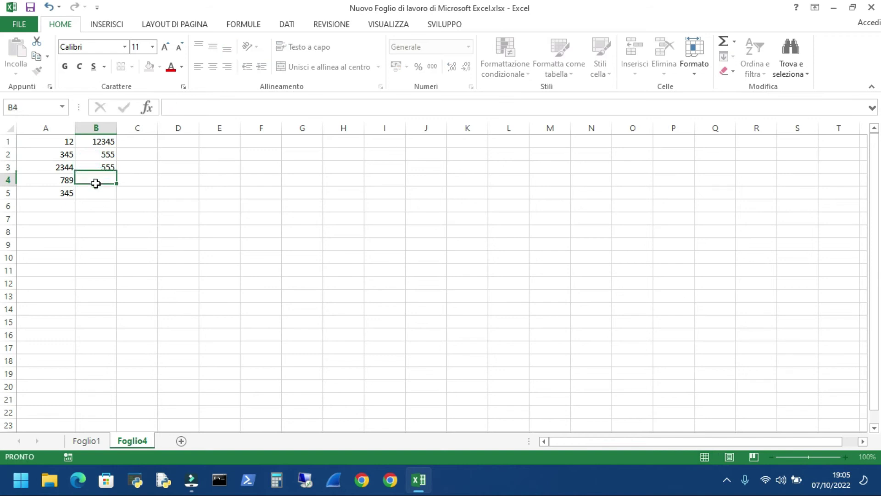
pyautogui.write('555')
pyautogui.click(97, 193)
pyautogui.write('55')
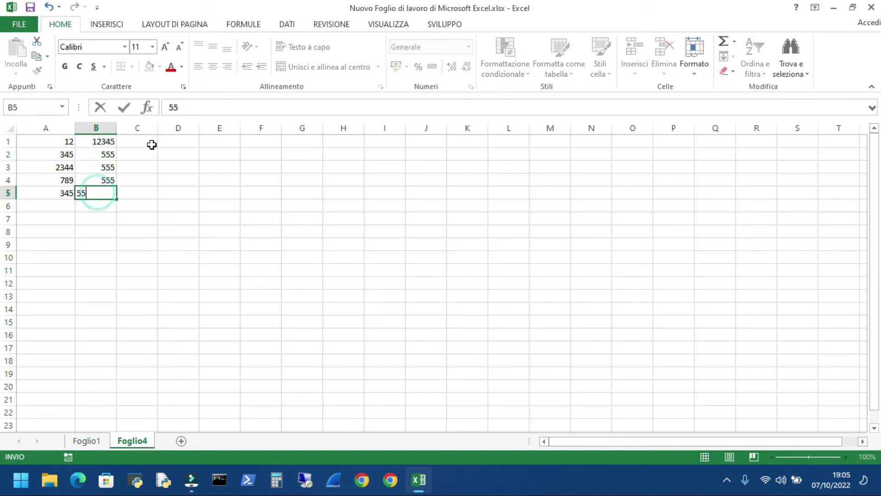
# Fill C1:C5 with 555, 120013, 1233430, 3 and 1
pyautogui.click(139, 140)
pyautogui.write('555')
pyautogui.click(134, 155)
pyautogui.write('fdgdf')
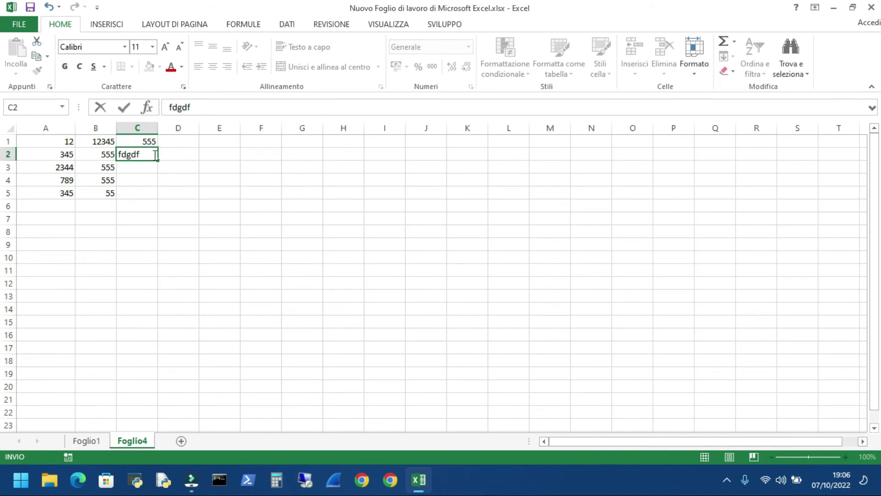
pyautogui.press('BackSpace')
pyautogui.press('BackSpace')
pyautogui.press('BackSpace')
pyautogui.press('Return')
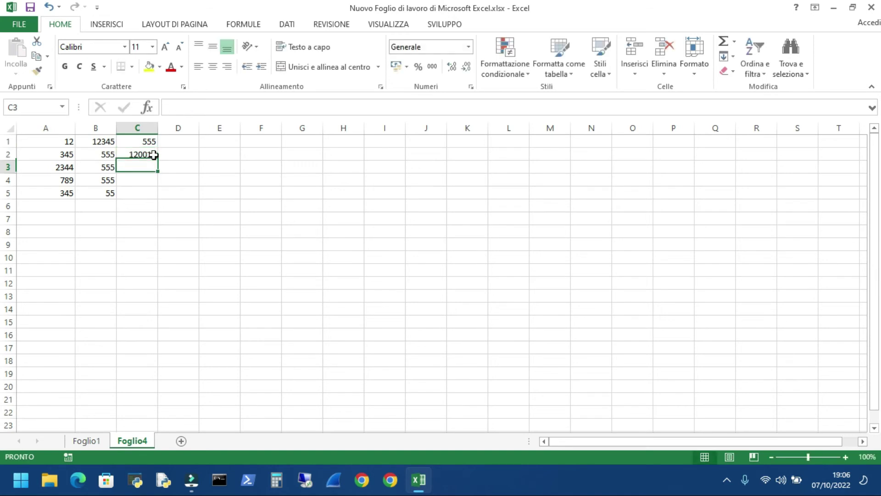
pyautogui.write('1233430')
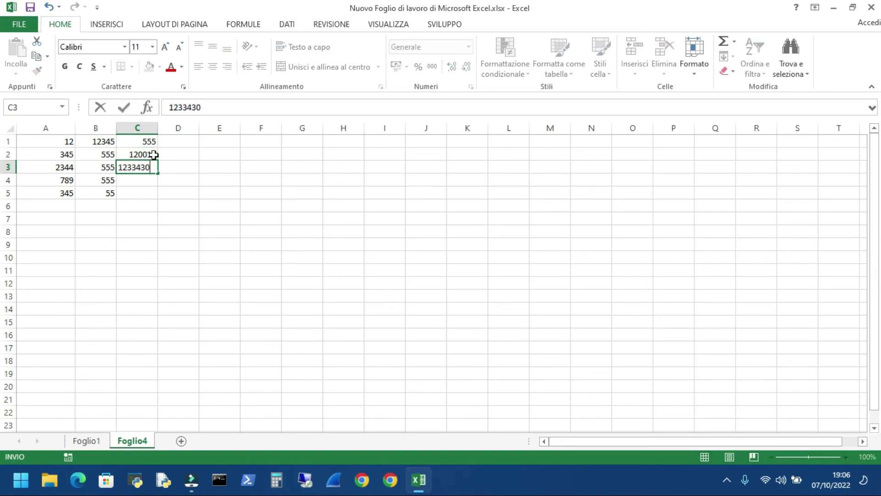
pyautogui.click(130, 181)
pyautogui.click(130, 180)
pyautogui.write('3')
pyautogui.click(130, 193)
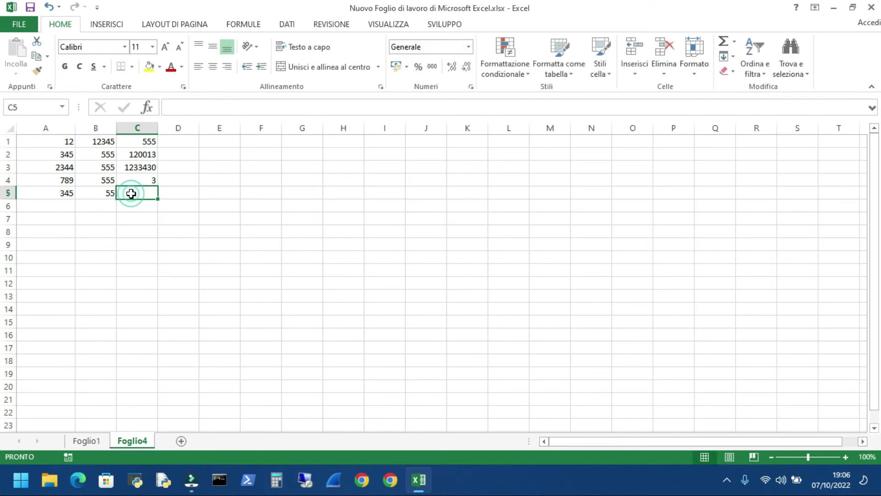
pyautogui.write('1')
pyautogui.click(260, 192)
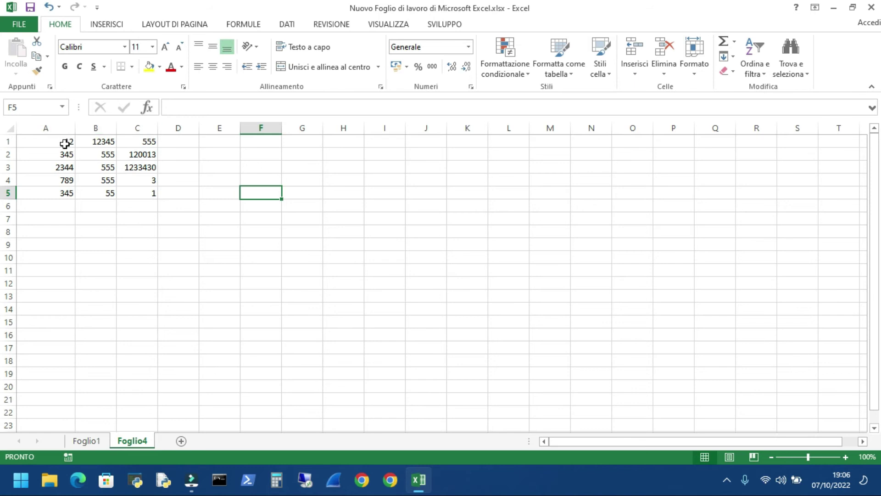
# Enter =MIN(A1:C5) in F5, which returns 1
pyautogui.click(173, 107)
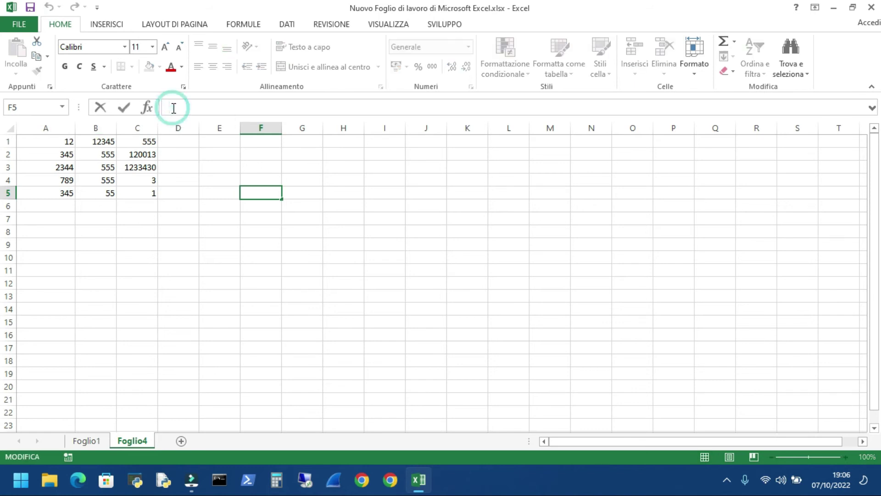
pyautogui.write('=min')
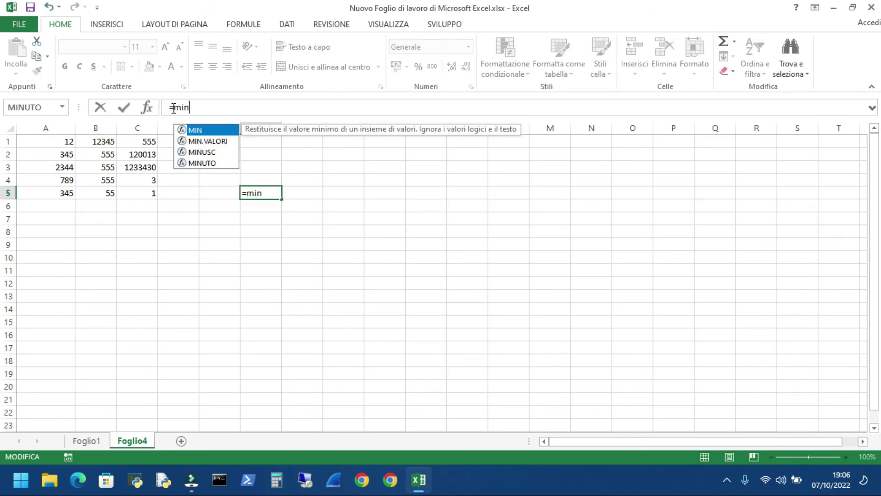
pyautogui.doubleClick(192, 131)
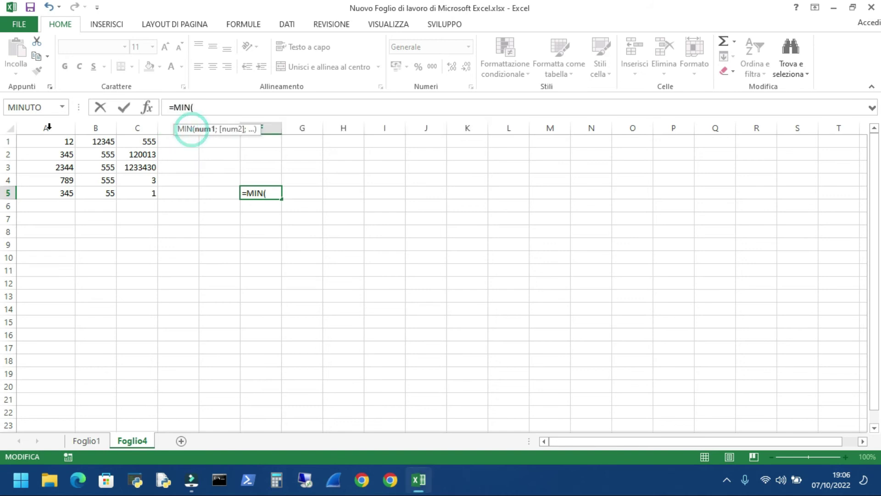
pyautogui.moveTo(43, 142); pyautogui.dragTo(136, 195)
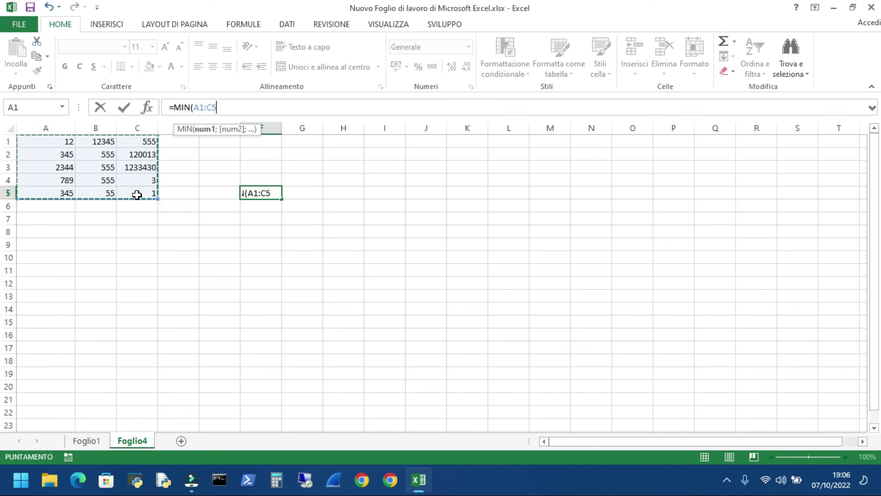
pyautogui.click(222, 106)
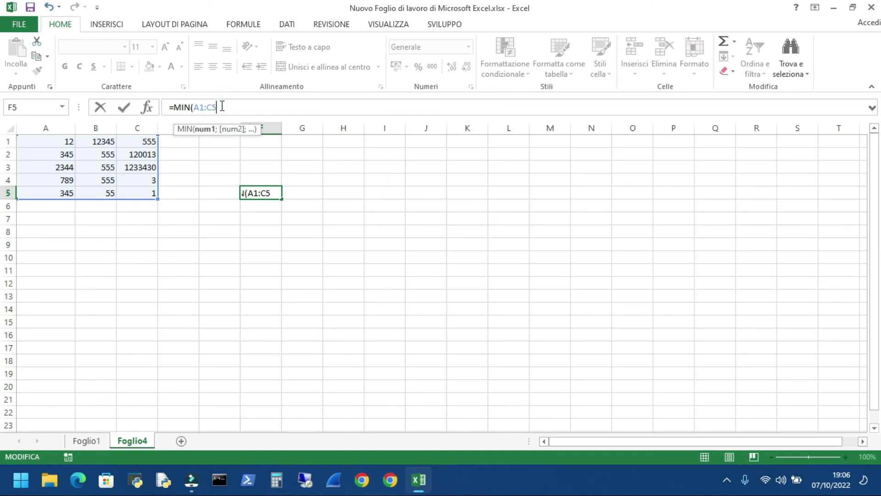
pyautogui.write(')')
pyautogui.press('Return')
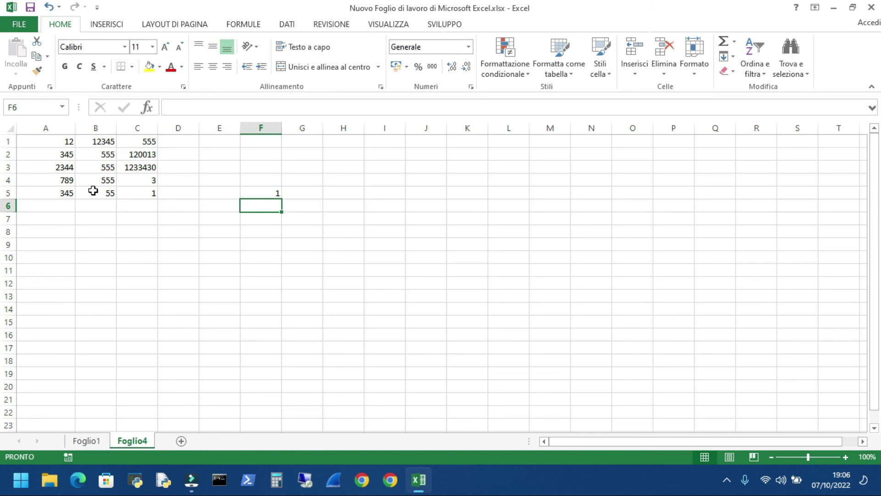
# Rewrite F5's formula as =MAX(A1:C5) so it returns 1233430
pyautogui.click(260, 193)
pyautogui.click(226, 107)
pyautogui.press('BackSpace')
pyautogui.press('BackSpace')
pyautogui.press('BackSpace')
pyautogui.press('BackSpace')
pyautogui.press('BackSpace')
pyautogui.press('BackSpace')
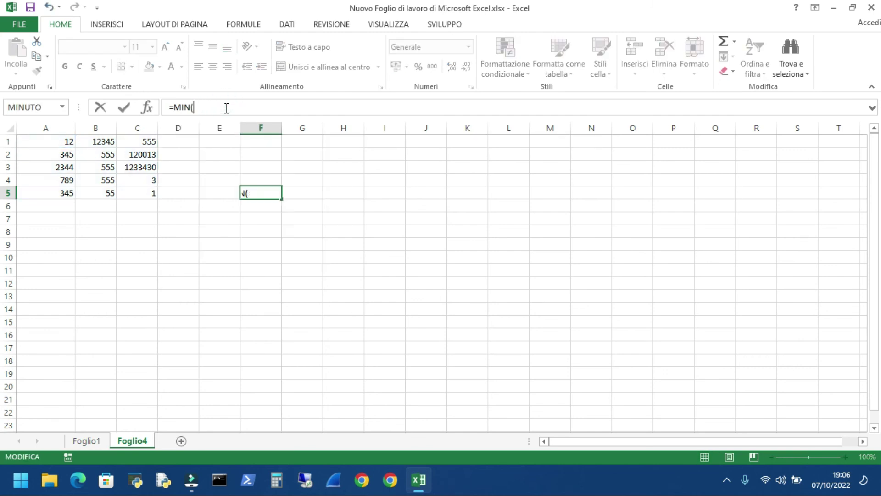
pyautogui.press('BackSpace')
pyautogui.press('BackSpace')
pyautogui.press('BackSpace')
pyautogui.write('ax')
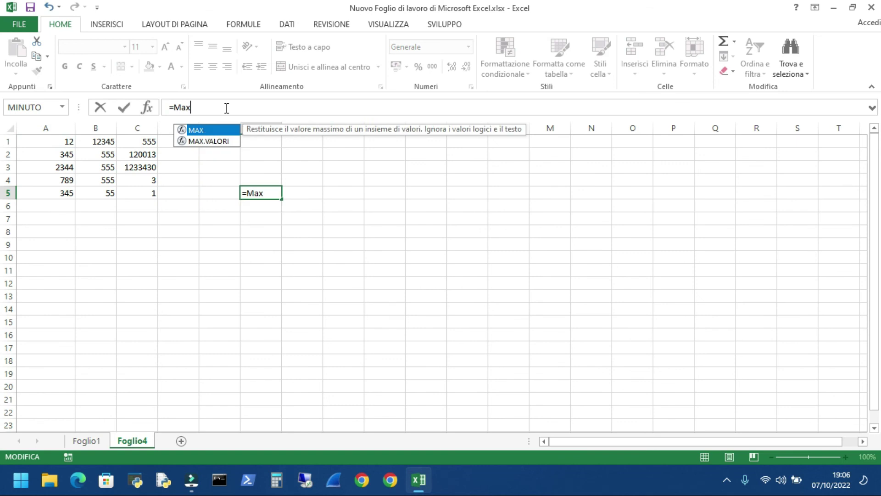
pyautogui.doubleClick(197, 131)
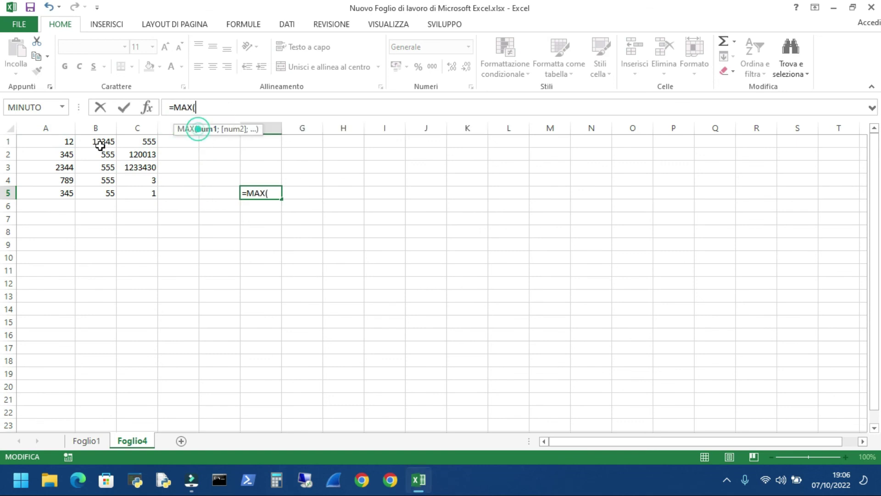
pyautogui.moveTo(43, 140); pyautogui.dragTo(134, 191)
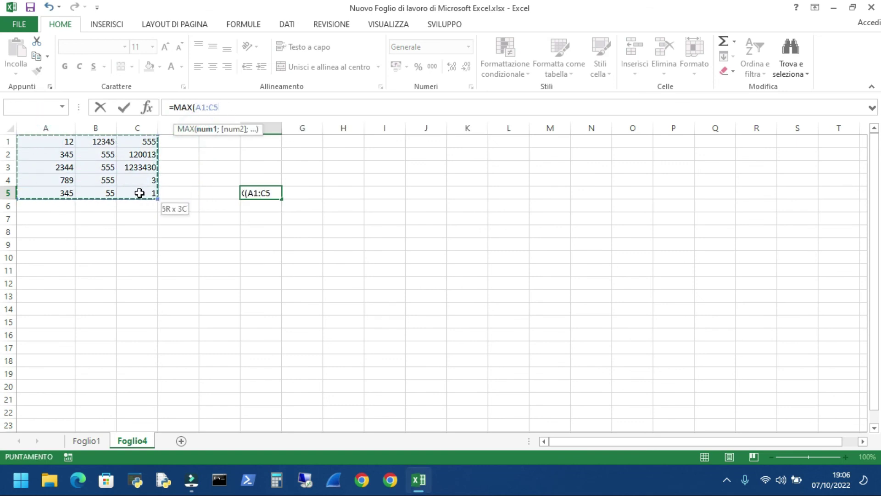
pyautogui.click(233, 106)
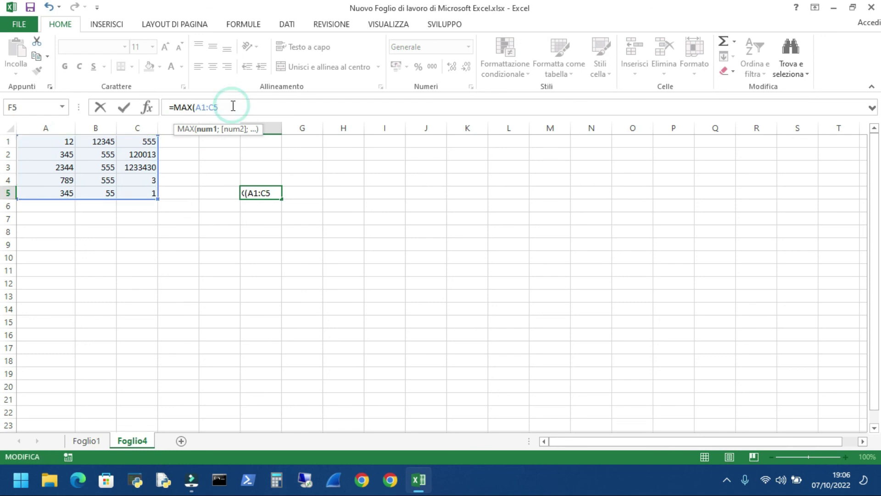
pyautogui.press('Return')
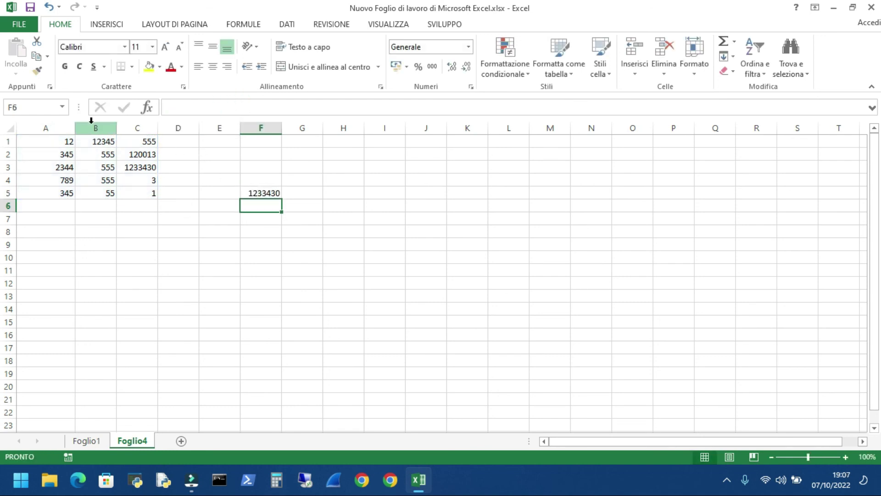
# Select A1:C5 to read the status-bar count of 15 and sum of 1371902
pyautogui.moveTo(33, 141)
pyautogui.mouseDown()
pyautogui.moveTo(139, 208)
pyautogui.moveTo(148, 198)
pyautogui.mouseUp()
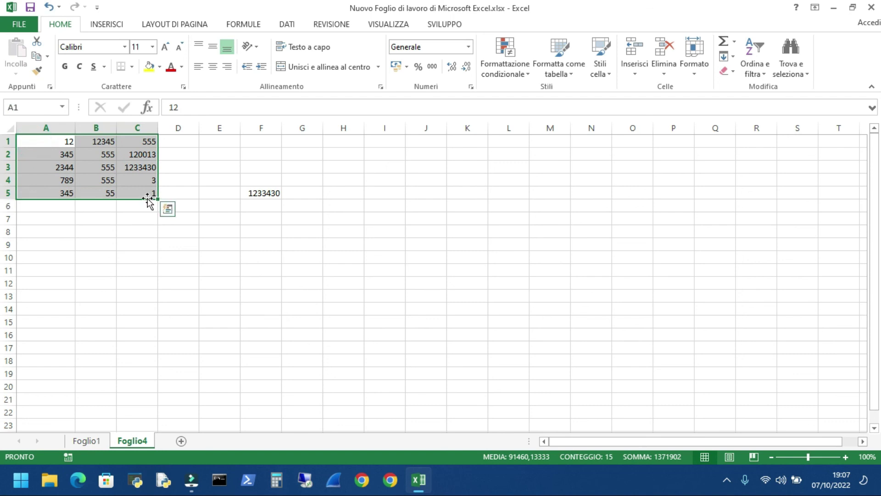